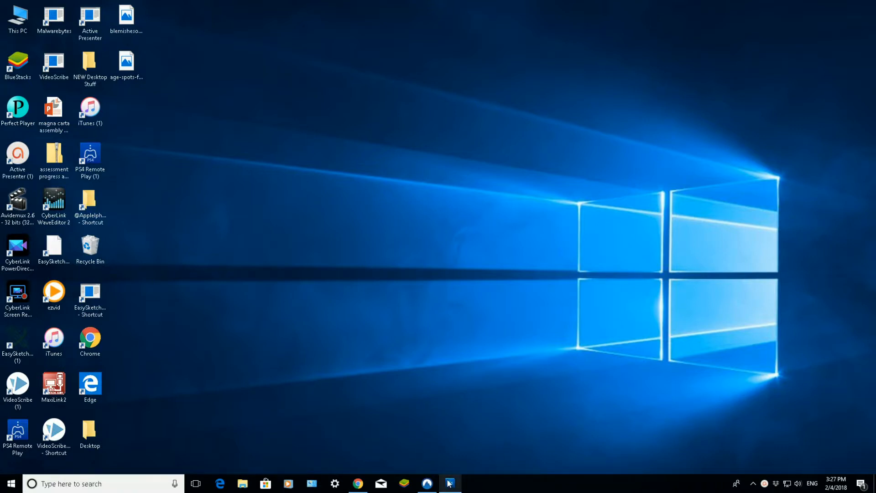
Switch to Photoshop with the age-spots face photo open and activate the Spot Healing Brush Tool.
{"action": "mouse_move", "coordinate": [450, 483]}
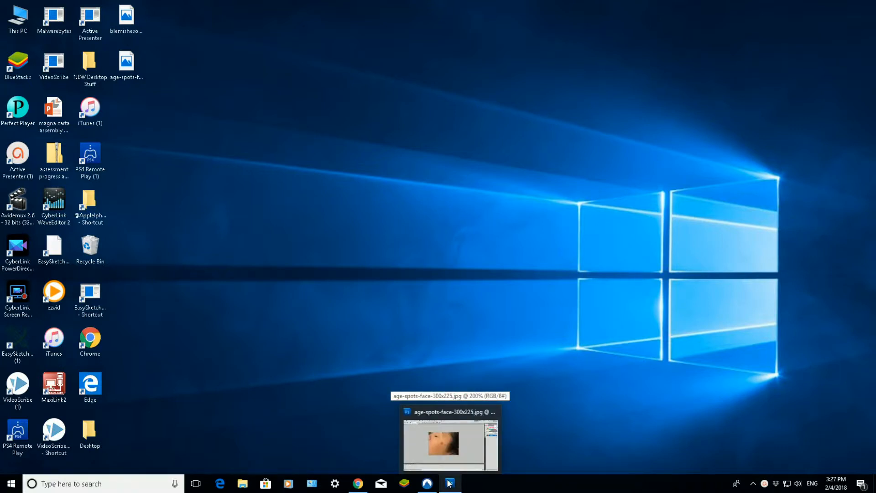
{"action": "left_click", "coordinate": [450, 483]}
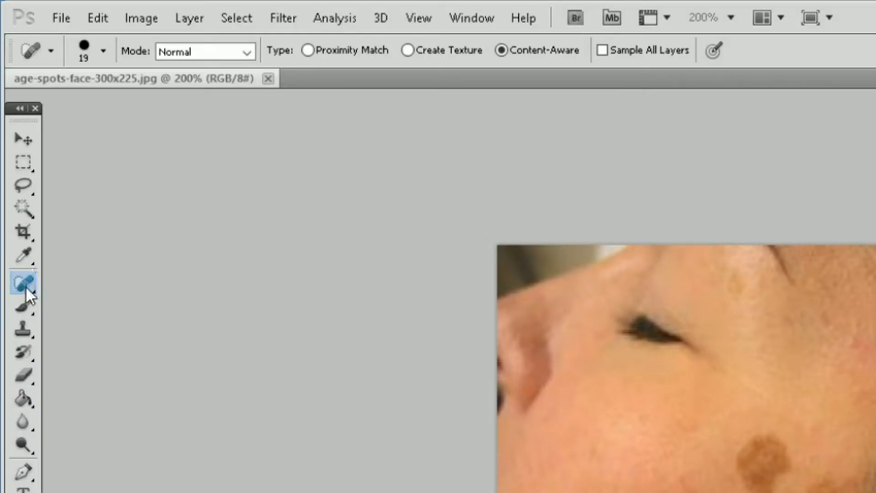
{"action": "left_click", "coordinate": [26, 287]}
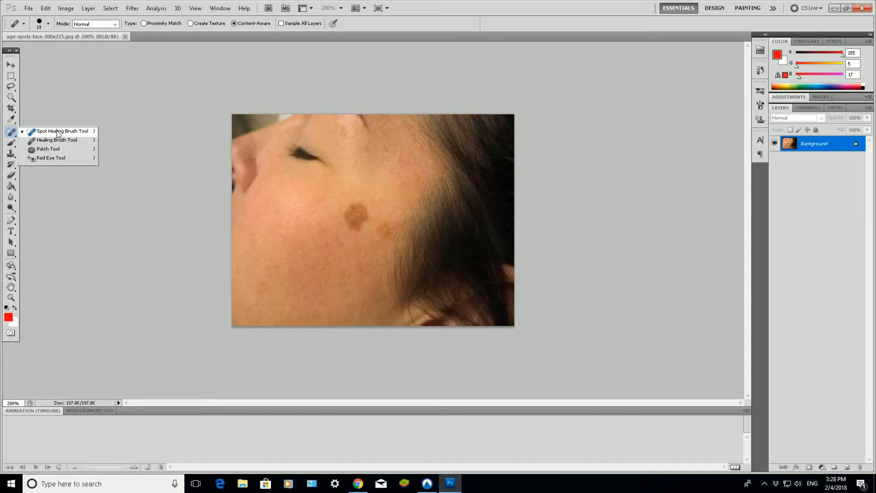
{"action": "left_click", "coordinate": [58, 132]}
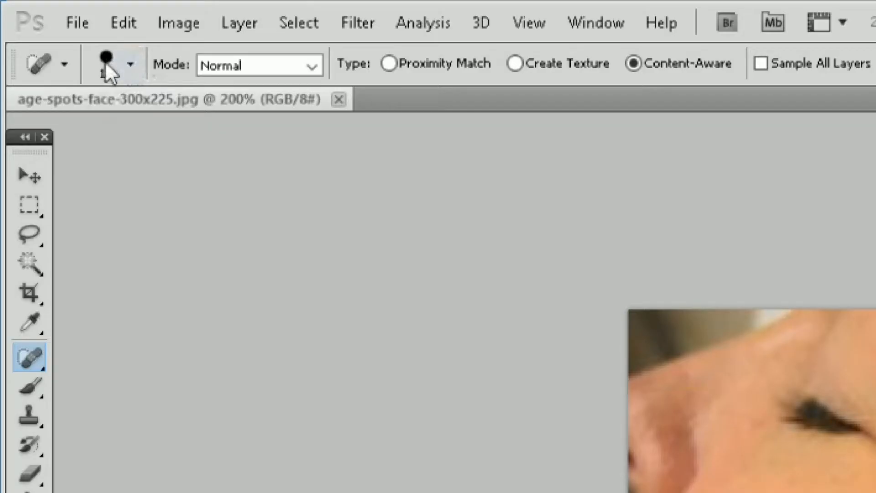
Set the Spot Healing Brush size to 12 px.
{"action": "left_click", "coordinate": [135, 69]}
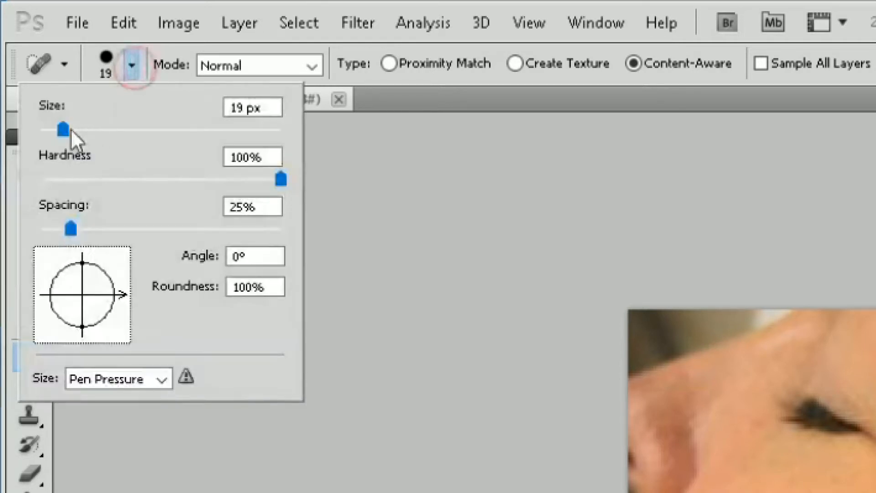
{"action": "left_click_drag", "start_coordinate": [63, 129], "coordinate": [89, 128]}
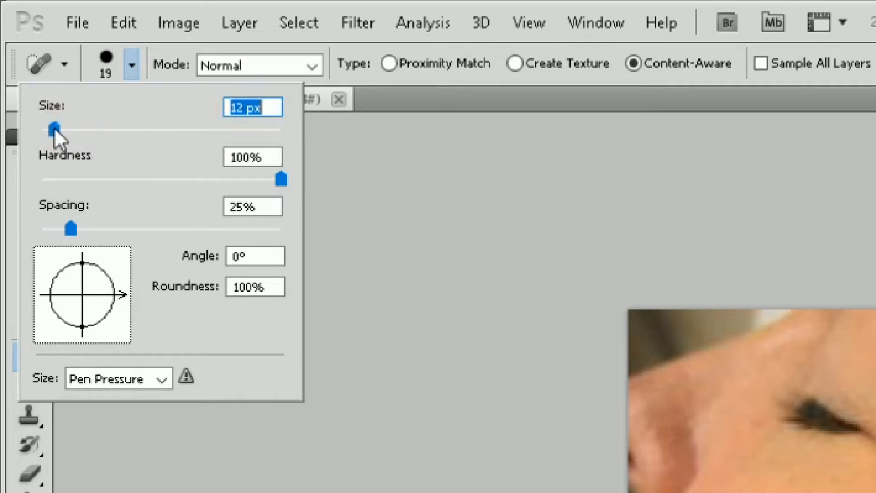
{"action": "left_click_drag", "start_coordinate": [54, 129], "coordinate": [87, 129]}
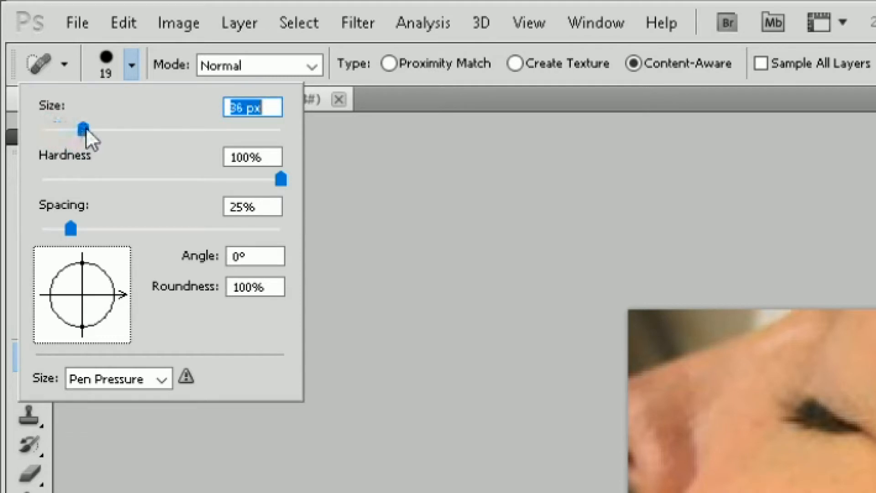
{"action": "left_click_drag", "start_coordinate": [139, 133], "coordinate": [54, 131]}
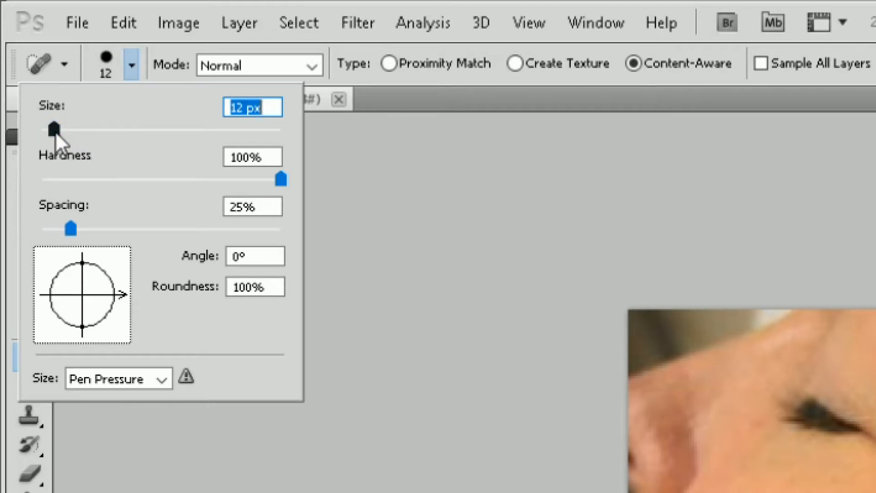
{"action": "left_click", "coordinate": [55, 131]}
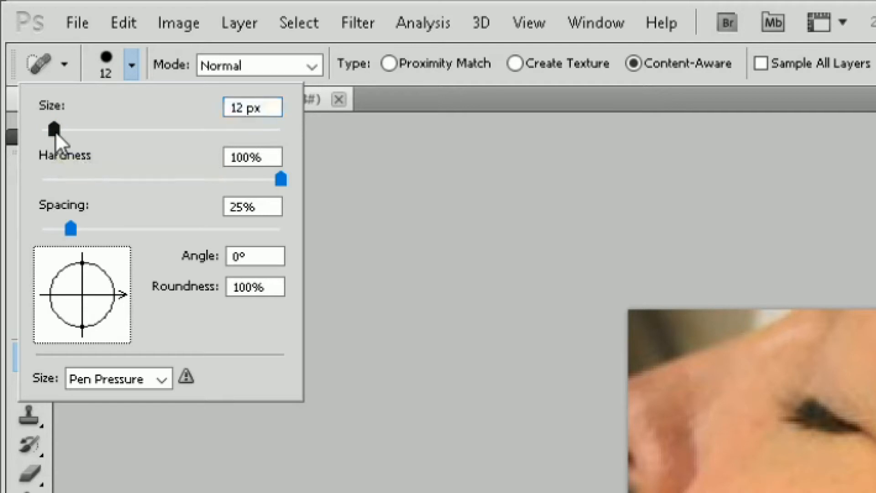
{"action": "key", "text": "Return"}
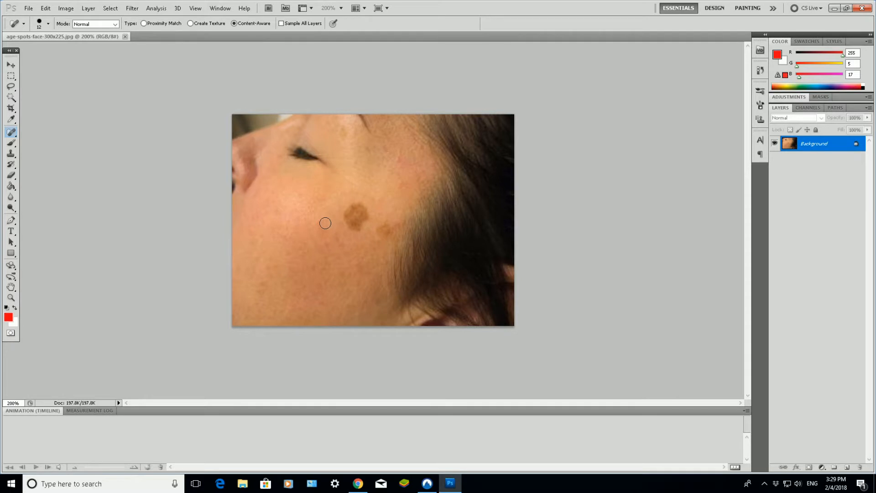
Paint over the large brown age spot on the cheek with the Spot Healing Brush until it is removed.
{"action": "key", "text": "ctrl+plus"}
{"action": "key", "text": "ctrl+plus"}
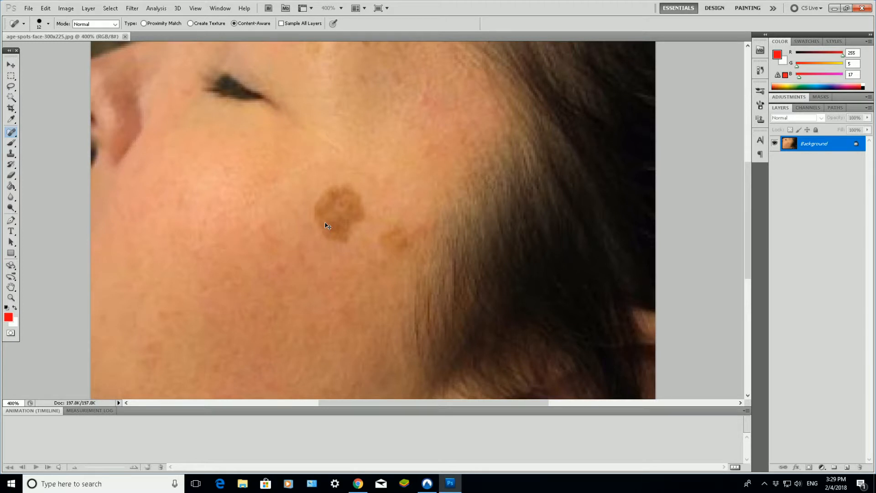
{"action": "key", "text": "ctrl+minus"}
{"action": "key", "text": "ctrl+minus"}
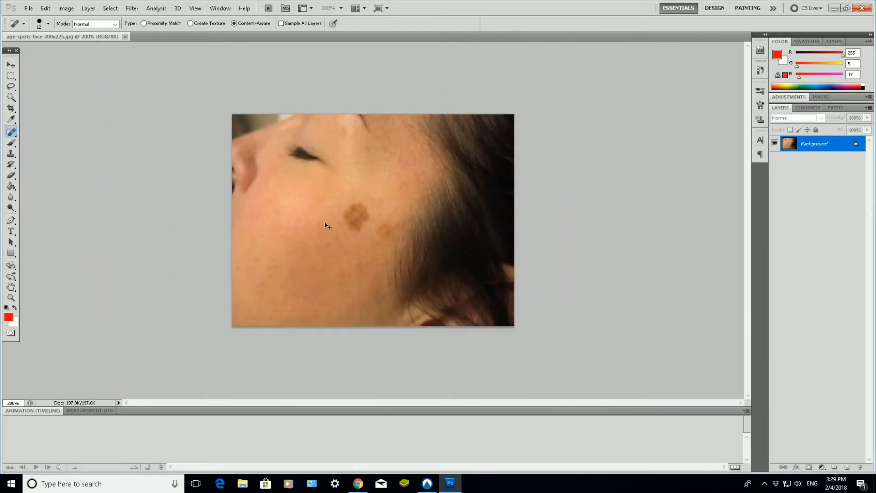
{"action": "key", "text": "ctrl+plus"}
{"action": "key", "text": "ctrl+plus"}
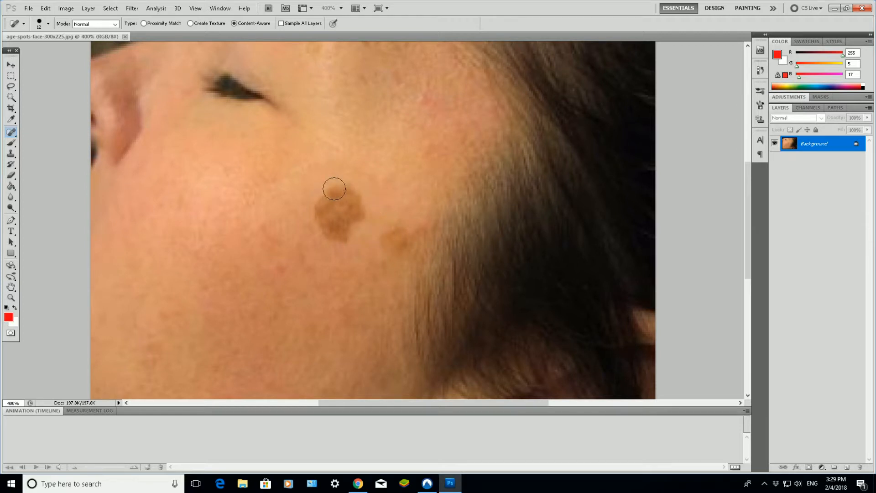
{"action": "left_click", "coordinate": [354, 197]}
{"action": "left_click", "coordinate": [354, 209]}
{"action": "left_click_drag", "start_coordinate": [354, 219], "coordinate": [341, 228]}
{"action": "left_click", "coordinate": [341, 236]}
{"action": "left_click", "coordinate": [340, 233]}
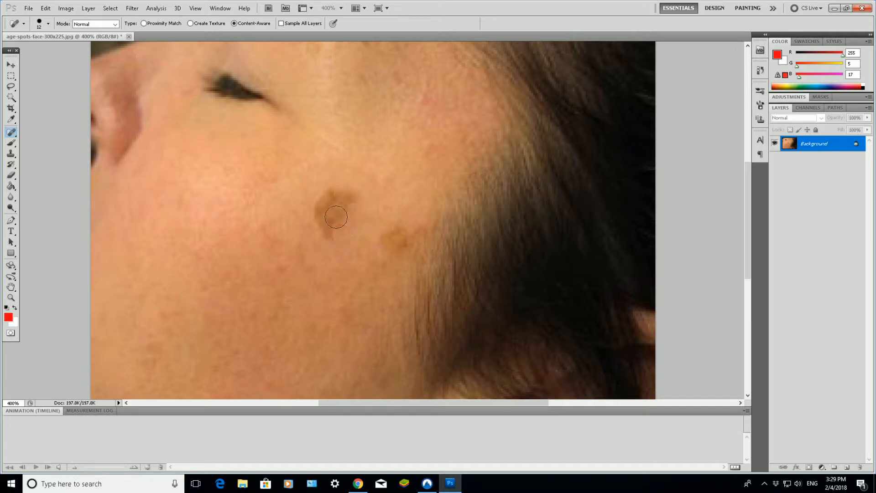
{"action": "mouse_move", "coordinate": [331, 227]}
{"action": "left_mouse_down"}
{"action": "mouse_move", "coordinate": [320, 209]}
{"action": "mouse_move", "coordinate": [317, 223]}
{"action": "mouse_move", "coordinate": [336, 196]}
{"action": "left_mouse_up"}
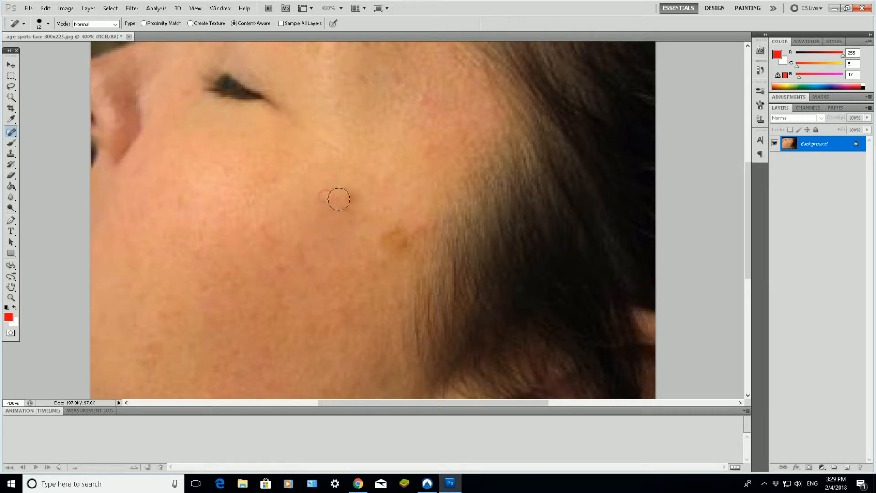
{"action": "left_click", "coordinate": [348, 211]}
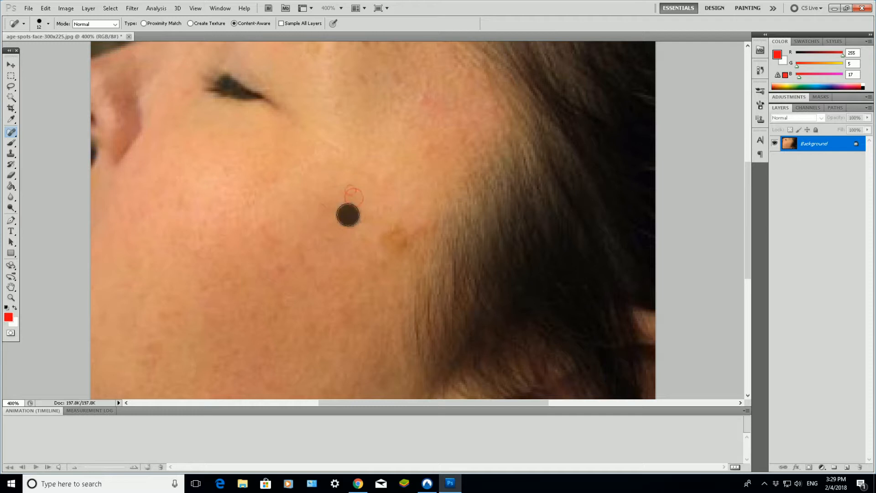
Heal the smaller brown spot near the hairline and touch up the skin where the large age spot was.
{"action": "left_click", "coordinate": [389, 238]}
{"action": "left_click", "coordinate": [384, 212]}
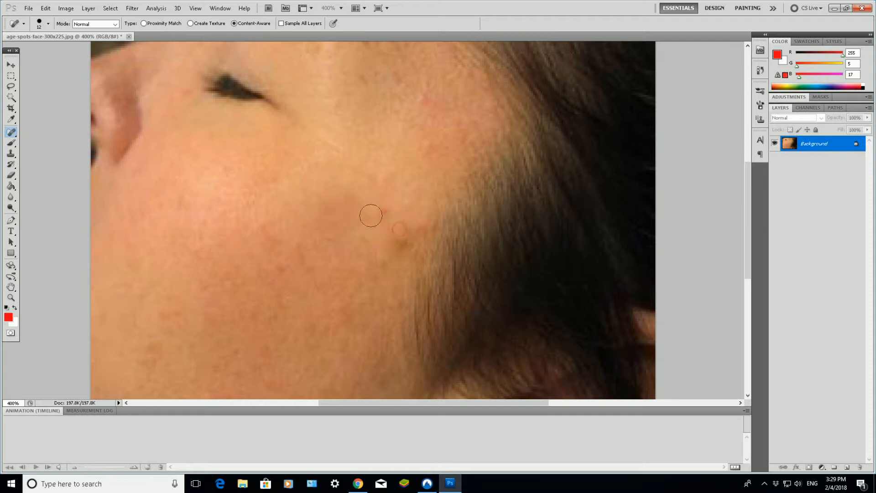
{"action": "left_click", "coordinate": [401, 238]}
{"action": "left_click", "coordinate": [385, 212]}
{"action": "left_click", "coordinate": [326, 238]}
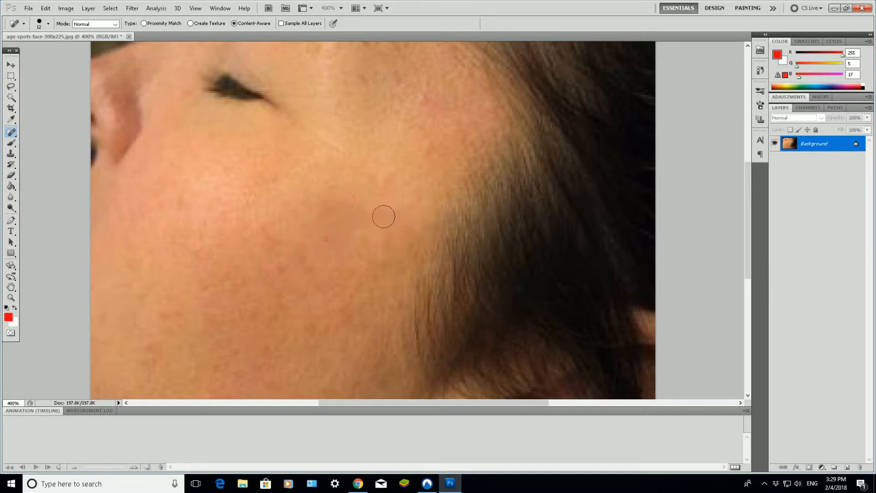
{"action": "scroll", "coordinate": [351, 250], "scroll_direction": "down", "scroll_amount": 3}
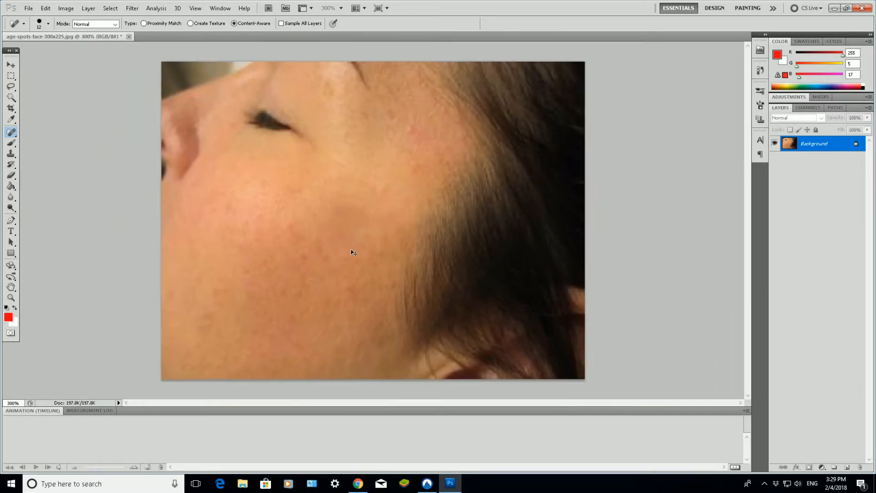
{"action": "scroll", "coordinate": [354, 253], "scroll_direction": "up", "scroll_amount": 1}
{"action": "scroll", "coordinate": [354, 252], "scroll_direction": "up", "scroll_amount": 1}
{"action": "left_click", "coordinate": [339, 218]}
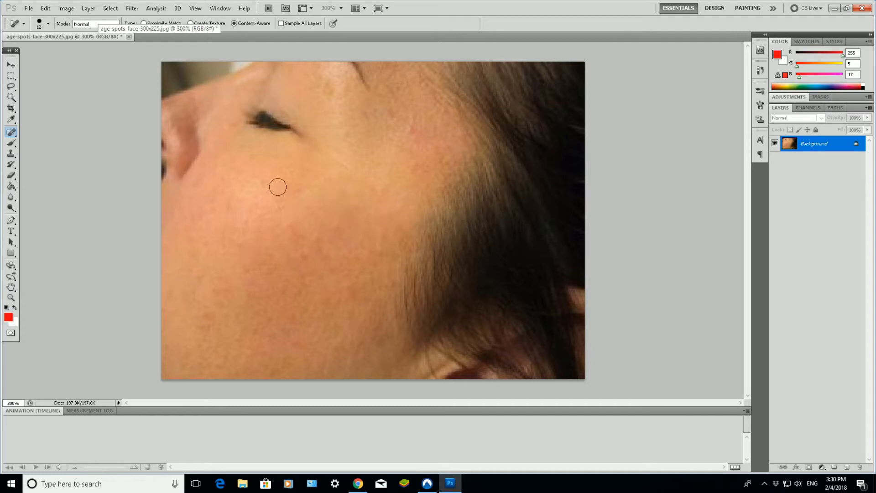
Heal the small red blemishes on the temple and the marks beside the eyebrow.
{"action": "left_click", "coordinate": [416, 132]}
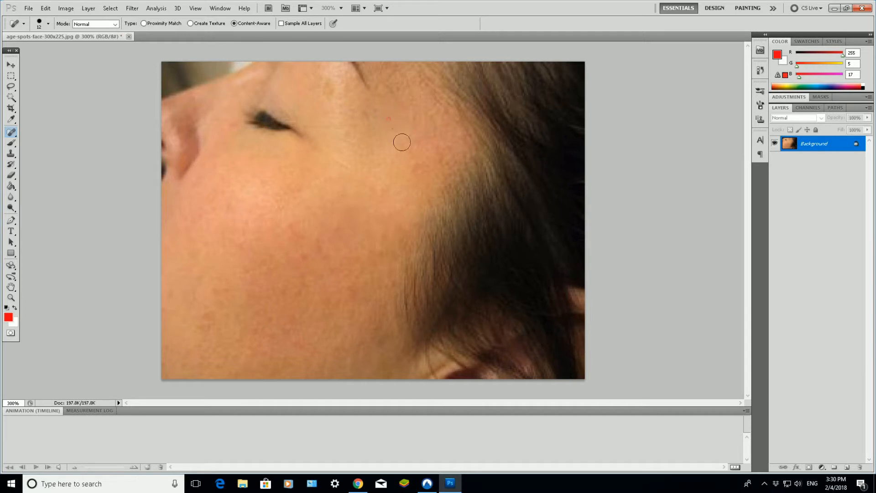
{"action": "left_click", "coordinate": [419, 168]}
{"action": "left_click", "coordinate": [329, 87]}
{"action": "left_click", "coordinate": [319, 74]}
Heal the small dark marks and uneven patch on the middle of the cheek.
{"action": "left_click", "coordinate": [289, 223]}
{"action": "left_click", "coordinate": [325, 262]}
{"action": "left_click_drag", "start_coordinate": [334, 227], "coordinate": [321, 237]}
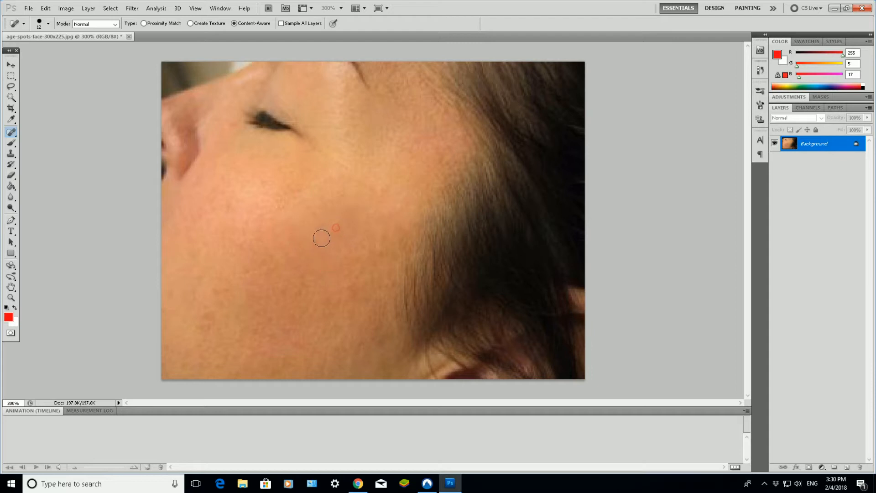
Heal the scattered freckles across the lower cheek with repeated Spot Healing Brush dabs.
{"action": "left_click_drag", "start_coordinate": [220, 296], "coordinate": [203, 328]}
{"action": "left_click", "coordinate": [217, 297]}
{"action": "left_click", "coordinate": [195, 291]}
{"action": "left_click", "coordinate": [219, 297]}
{"action": "left_click", "coordinate": [213, 299]}
{"action": "left_click", "coordinate": [226, 295]}
{"action": "left_click", "coordinate": [246, 237]}
{"action": "left_click", "coordinate": [252, 298]}
{"action": "left_click", "coordinate": [252, 321]}
{"action": "left_click", "coordinate": [255, 326]}
{"action": "left_click", "coordinate": [264, 315]}
{"action": "left_click", "coordinate": [286, 315]}
{"action": "left_click", "coordinate": [299, 342]}
{"action": "left_click", "coordinate": [299, 307]}
{"action": "left_click", "coordinate": [299, 284]}
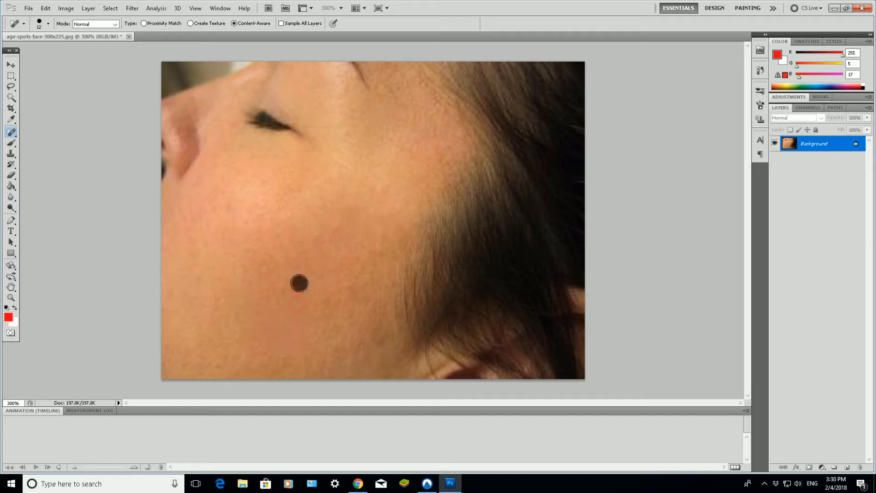
{"action": "left_click", "coordinate": [284, 303]}
{"action": "left_click", "coordinate": [270, 261]}
{"action": "left_click", "coordinate": [310, 323]}
{"action": "mouse_move", "coordinate": [331, 137]}
{"action": "left_mouse_down"}
{"action": "mouse_move", "coordinate": [336, 223]}
{"action": "mouse_move", "coordinate": [325, 283]}
{"action": "mouse_move", "coordinate": [290, 338]}
{"action": "mouse_move", "coordinate": [222, 362]}
{"action": "left_mouse_up"}
Heal the small spots on the forehead between the eyebrow and the hairline.
{"action": "left_click_drag", "start_coordinate": [395, 74], "coordinate": [386, 67]}
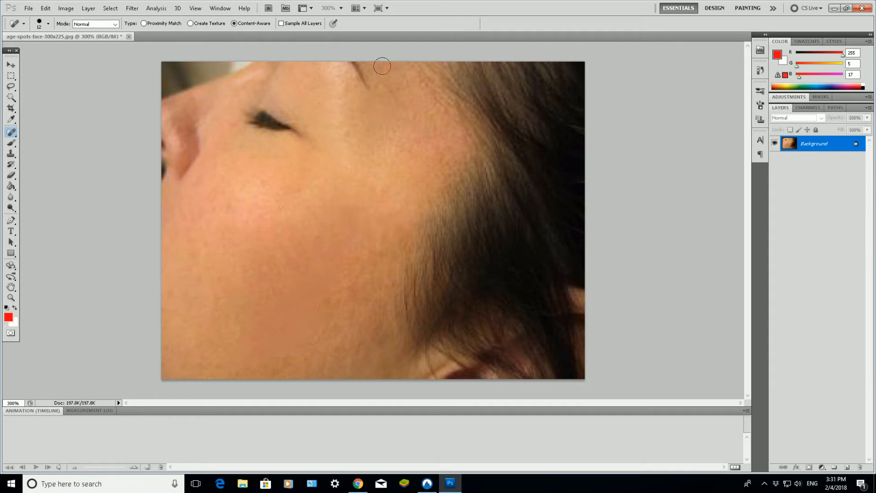
{"action": "left_click", "coordinate": [396, 95]}
{"action": "left_click", "coordinate": [411, 82]}
{"action": "left_click", "coordinate": [418, 95]}
{"action": "left_click", "coordinate": [400, 142]}
{"action": "left_click", "coordinate": [399, 121]}
Smooth the temple skin between the eye corner and the hairline with long Spot Healing Brush strokes, and dab the upper cheek.
{"action": "mouse_move", "coordinate": [431, 128]}
{"action": "left_mouse_down"}
{"action": "mouse_move", "coordinate": [386, 144]}
{"action": "mouse_move", "coordinate": [327, 146]}
{"action": "left_mouse_up"}
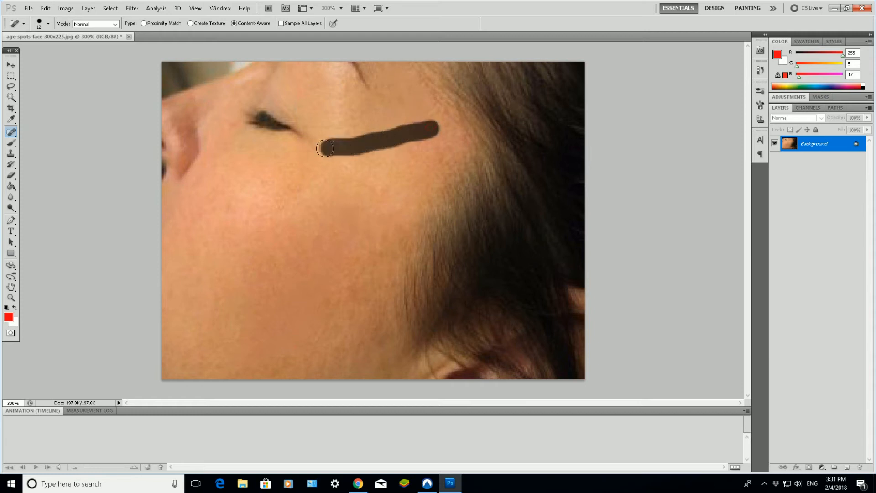
{"action": "left_click_drag", "start_coordinate": [439, 141], "coordinate": [354, 160]}
{"action": "left_click", "coordinate": [426, 148]}
{"action": "left_click_drag", "start_coordinate": [426, 148], "coordinate": [340, 173]}
{"action": "left_click_drag", "start_coordinate": [403, 139], "coordinate": [341, 137]}
{"action": "left_click_drag", "start_coordinate": [421, 143], "coordinate": [325, 173]}
{"action": "mouse_move", "coordinate": [418, 159]}
{"action": "left_mouse_down"}
{"action": "mouse_move", "coordinate": [323, 180]}
{"action": "mouse_move", "coordinate": [420, 147]}
{"action": "mouse_move", "coordinate": [303, 183]}
{"action": "left_mouse_up"}
{"action": "left_click_drag", "start_coordinate": [444, 156], "coordinate": [308, 183]}
{"action": "mouse_move", "coordinate": [415, 152]}
{"action": "left_mouse_down"}
{"action": "mouse_move", "coordinate": [375, 161]}
{"action": "mouse_move", "coordinate": [414, 155]}
{"action": "mouse_move", "coordinate": [391, 124]}
{"action": "left_mouse_up"}
{"action": "left_click", "coordinate": [342, 212]}
{"action": "left_click", "coordinate": [391, 185]}
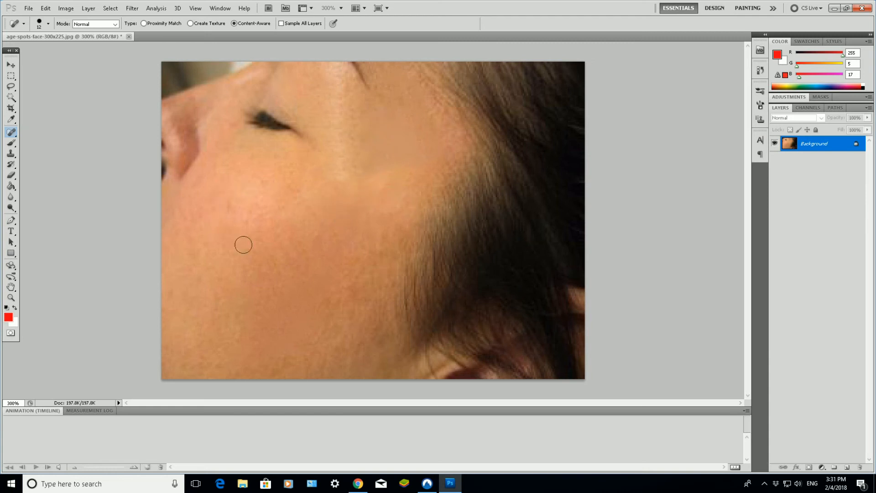
{"action": "key", "text": "ctrl+minus"}
{"action": "key", "text": "ctrl+minus"}
{"action": "key", "text": "ctrl+minus"}
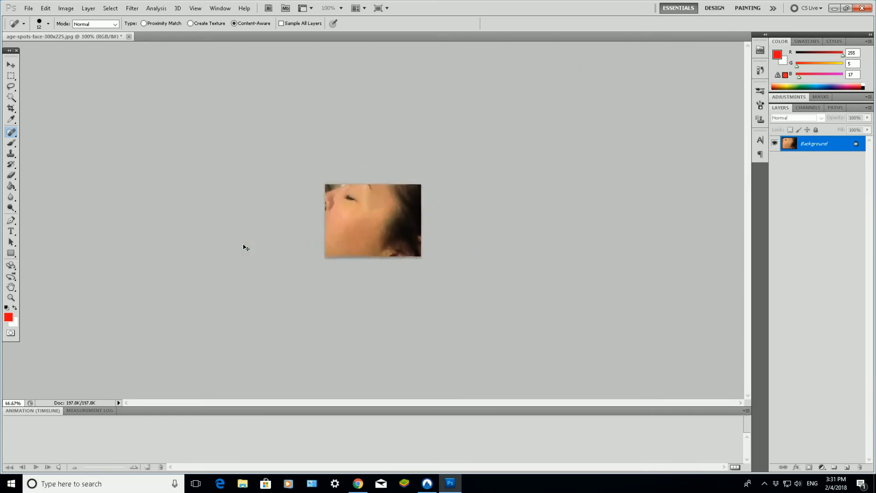
{"action": "key", "text": "ctrl+plus"}
{"action": "key", "text": "ctrl+plus"}
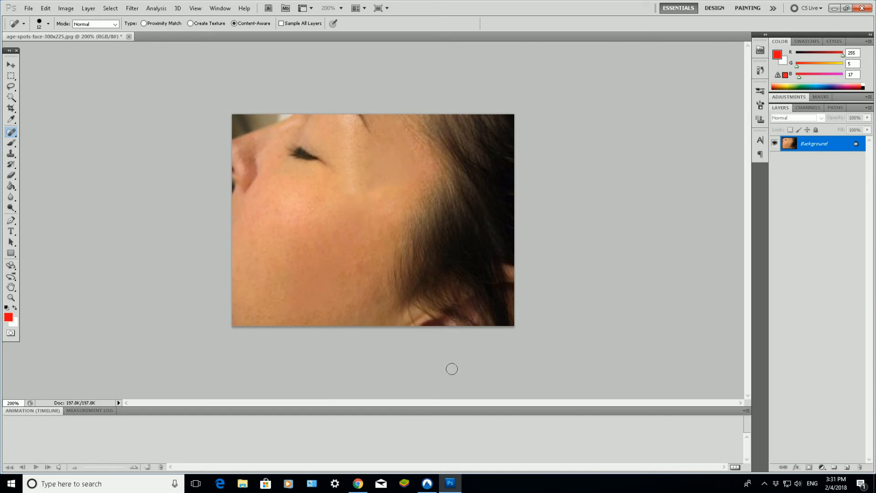
{"action": "left_click", "coordinate": [765, 484]}
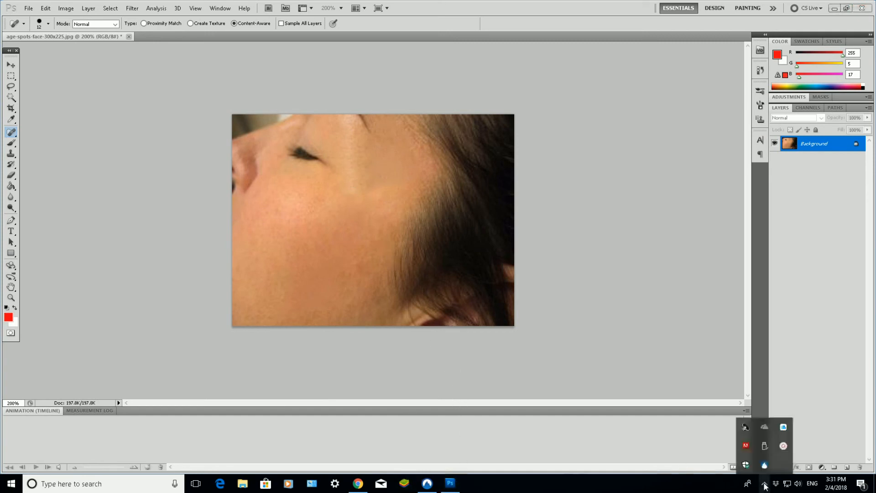
{"action": "left_click", "coordinate": [784, 447]}
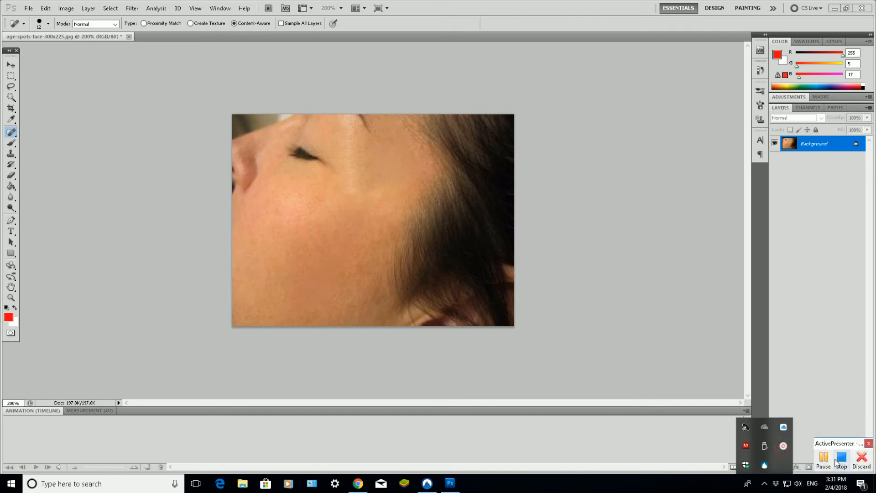